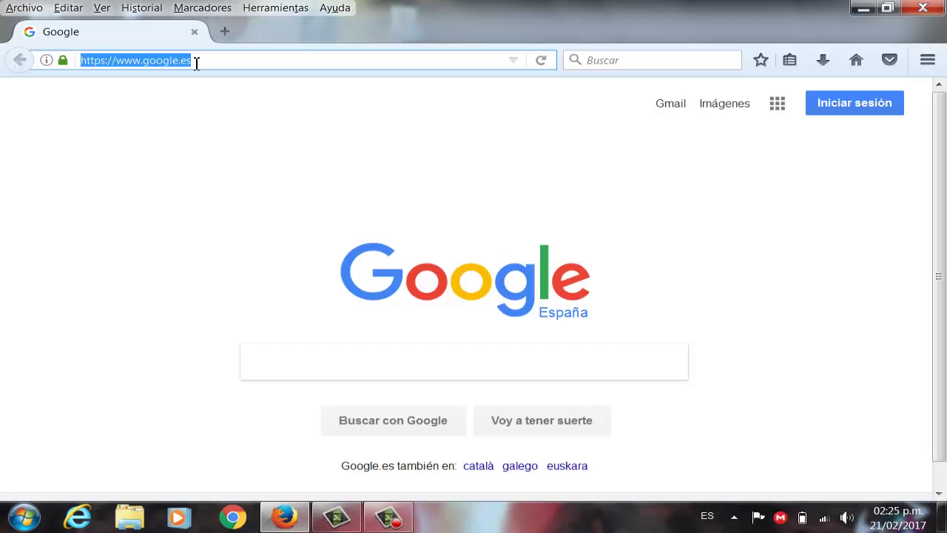
# Load the cable modem's login page at 192.168.1.1 in Firefox.
pyautogui.write('1')
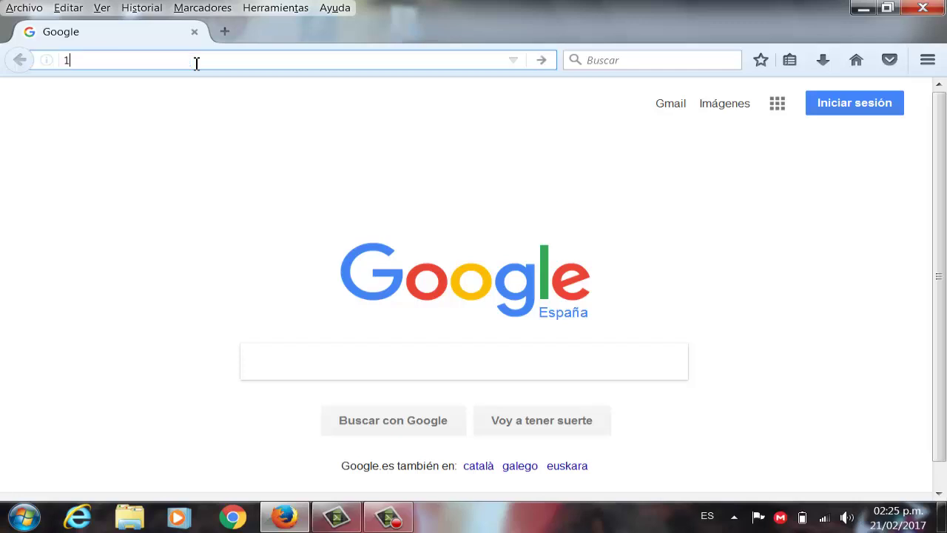
pyautogui.write('92.168')
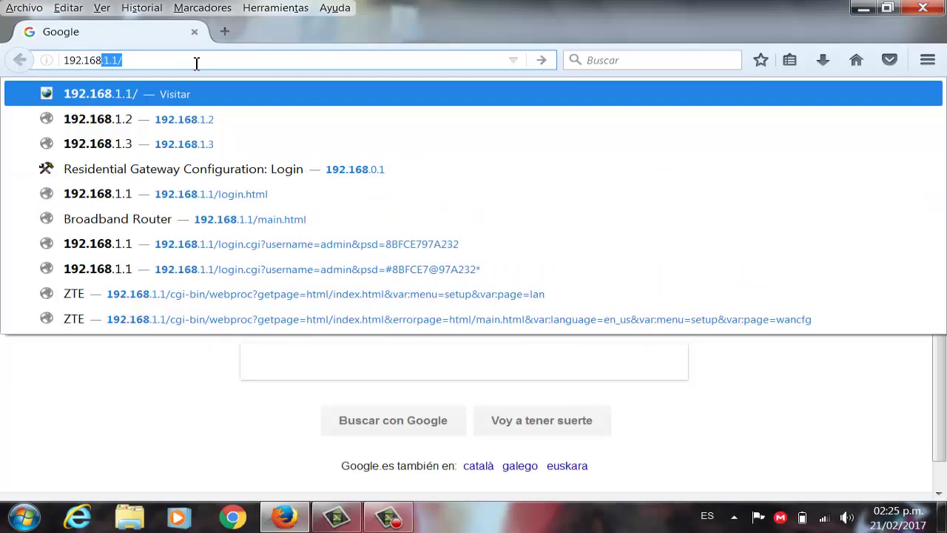
pyautogui.write('.1.1')
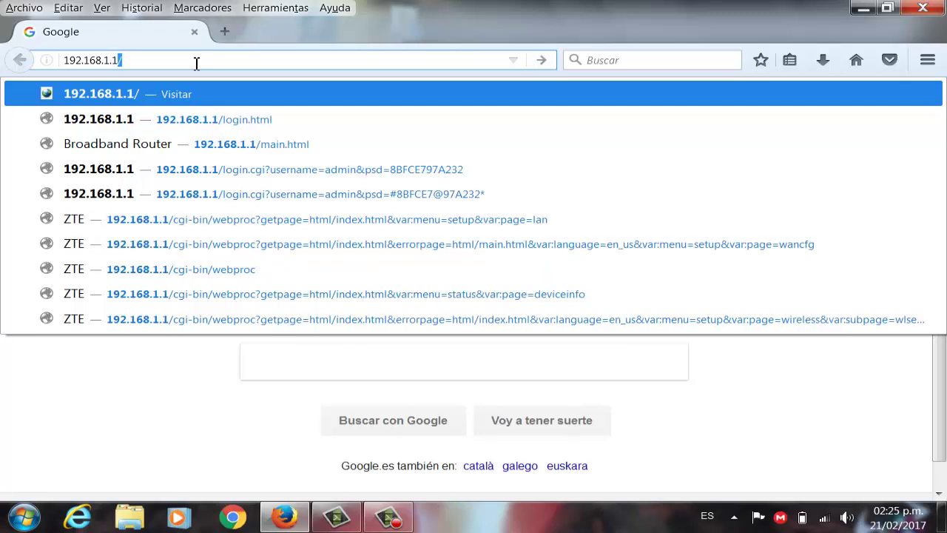
pyautogui.press('Return')
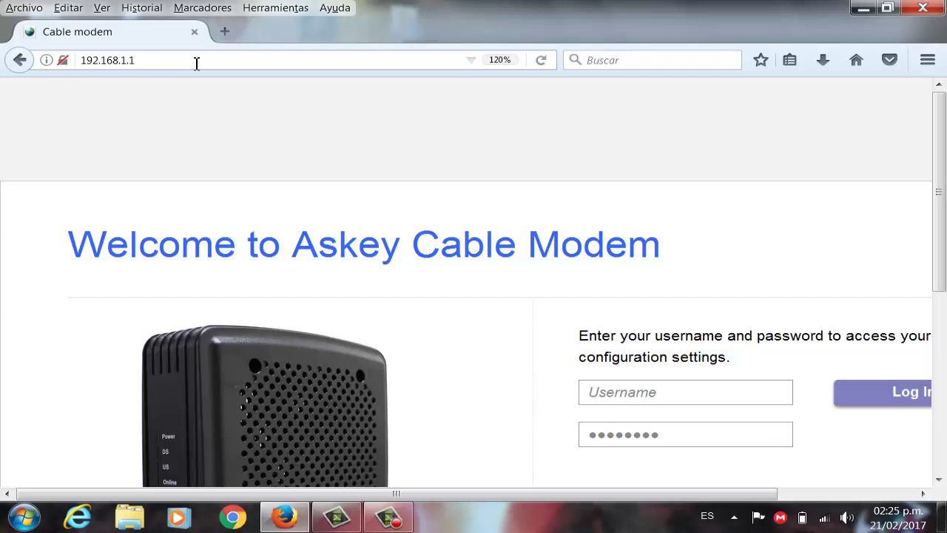
# Fill the login form with username 'admin' from autocomplete and paste the password.
pyautogui.scroll(-3, 226, 183)
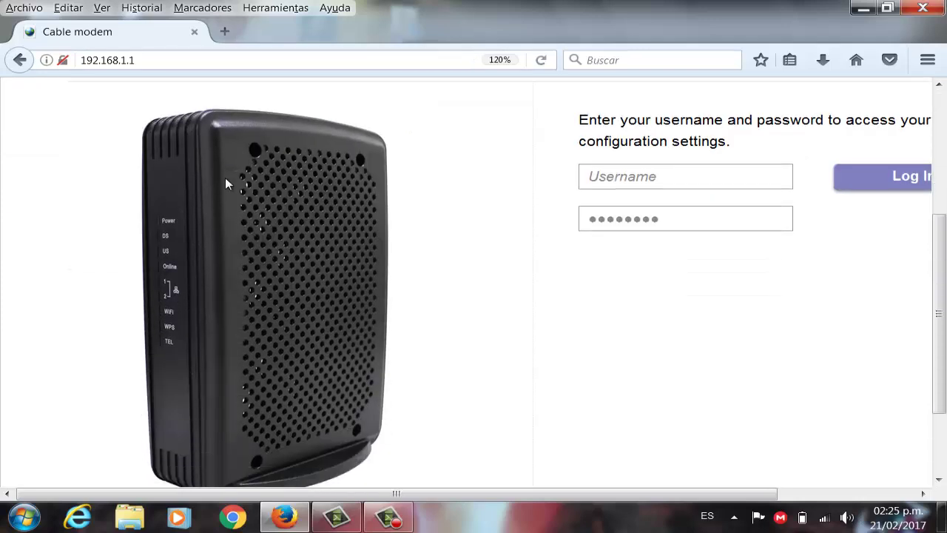
pyautogui.scroll(1, 226, 184)
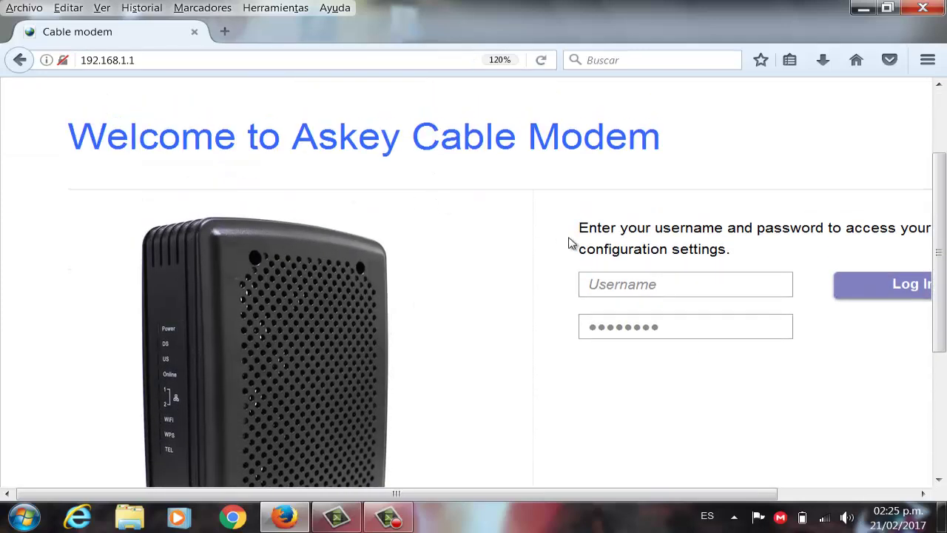
pyautogui.click(636, 284)
pyautogui.click(625, 330)
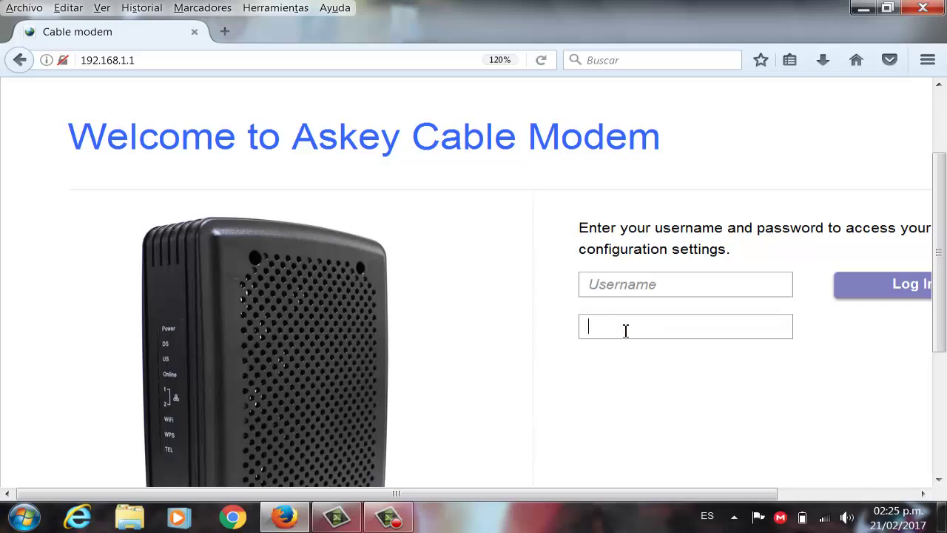
pyautogui.click(626, 288)
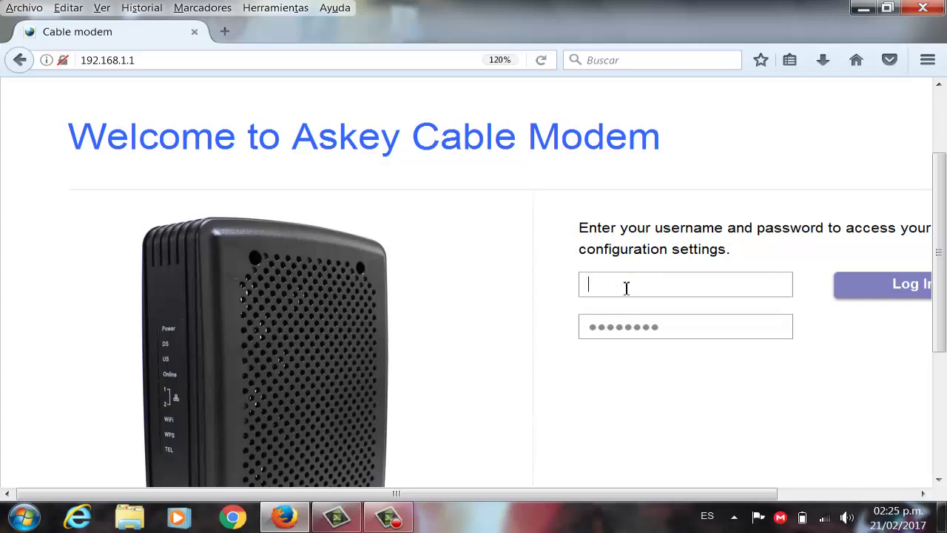
pyautogui.write('ad')
pyautogui.press('Down')
pyautogui.click(625, 331)
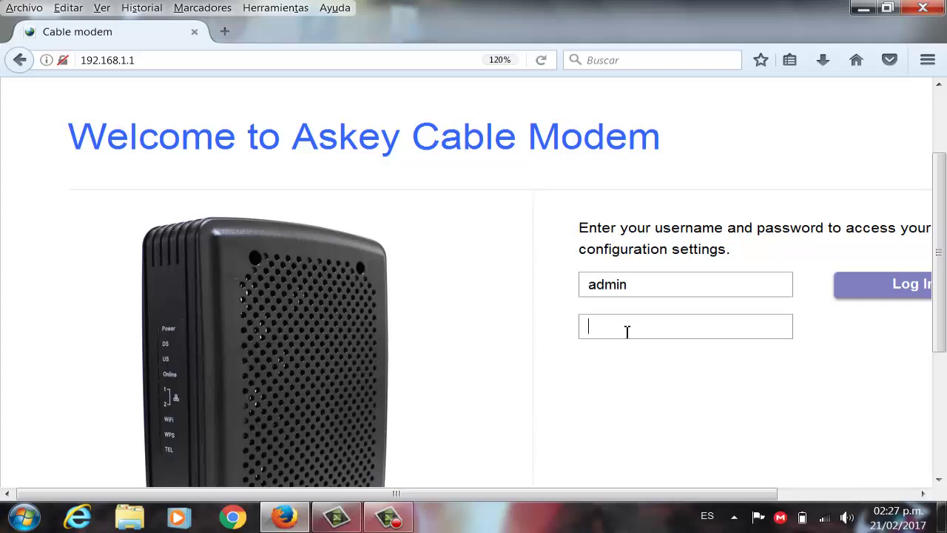
pyautogui.hotkey('ctrl', 'v')
# Log in and review the Overview's WiFi, Ethernet and Phone summaries.
pyautogui.click(900, 290)
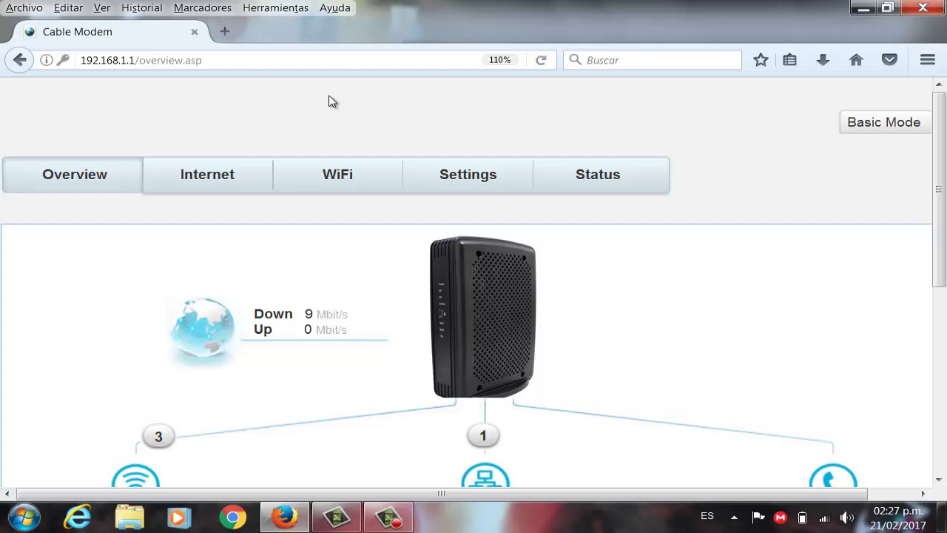
pyautogui.scroll(-3, 362, 313)
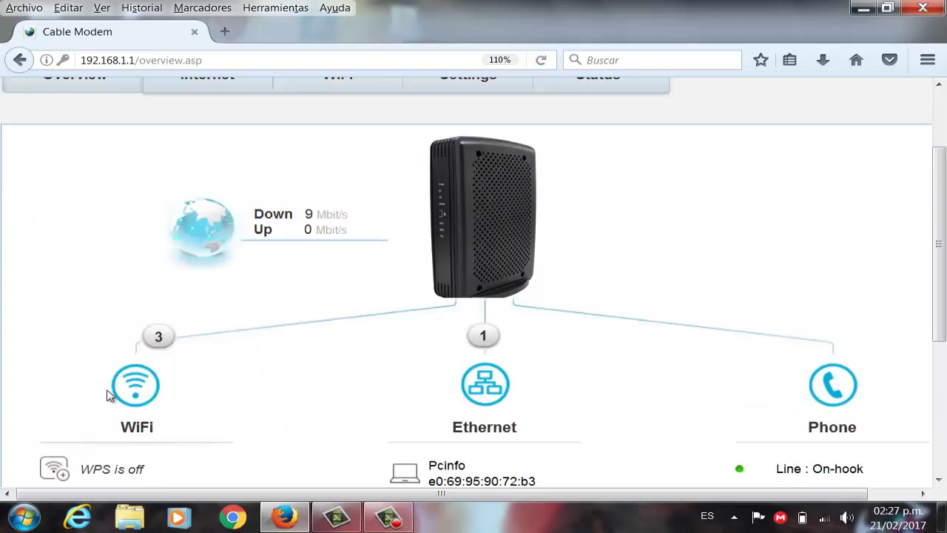
pyautogui.scroll(3, 254, 377)
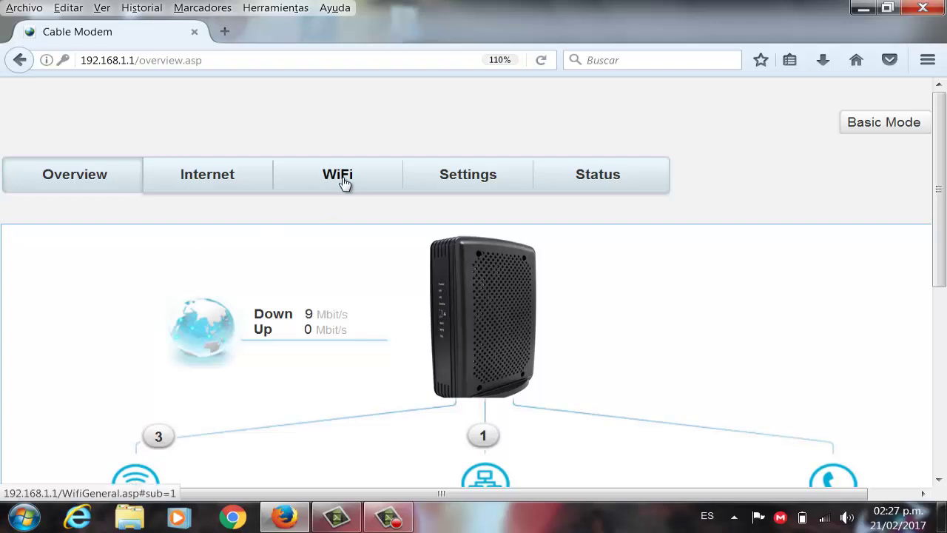
pyautogui.scroll(-6, 340, 181)
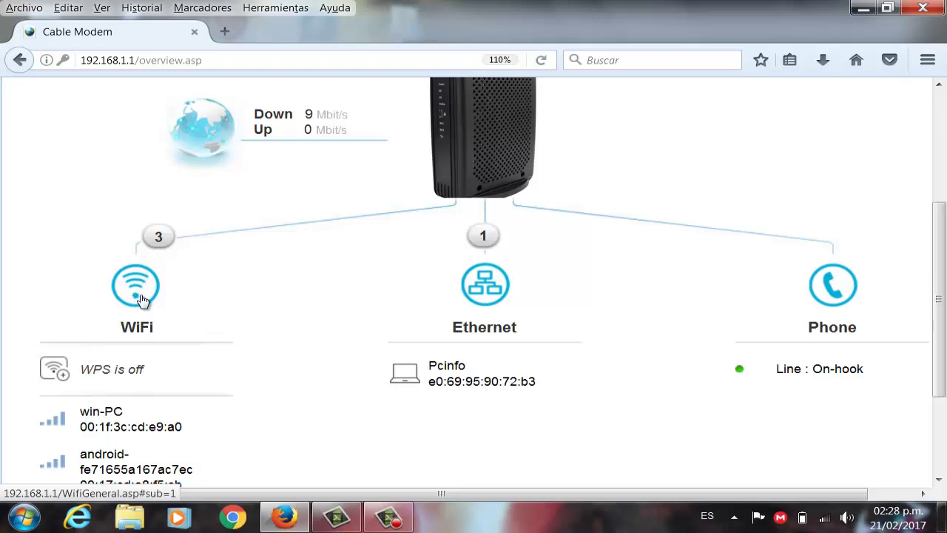
pyautogui.scroll(6, 233, 285)
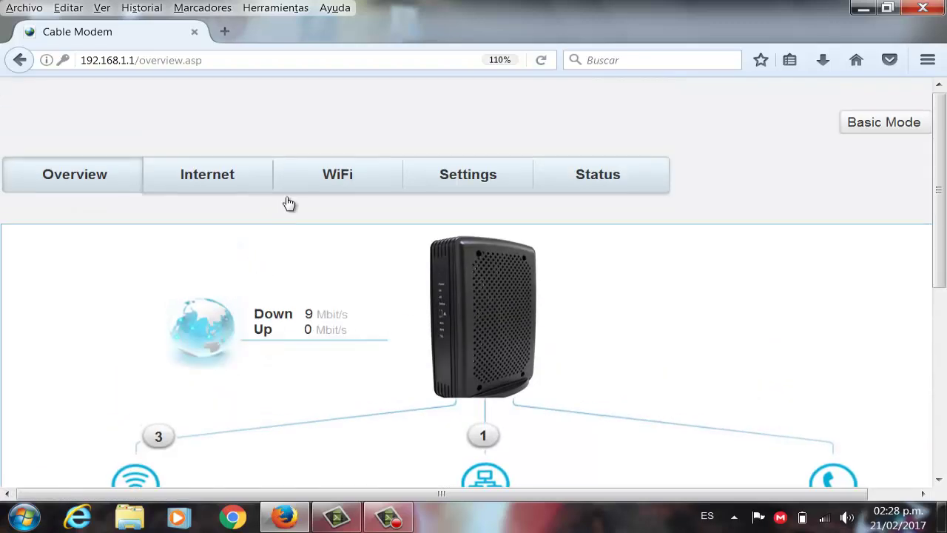
# On WiFi General settings, rename the SSID to 'DRAGON BALL Z' and unmask the network key.
pyautogui.click(337, 182)
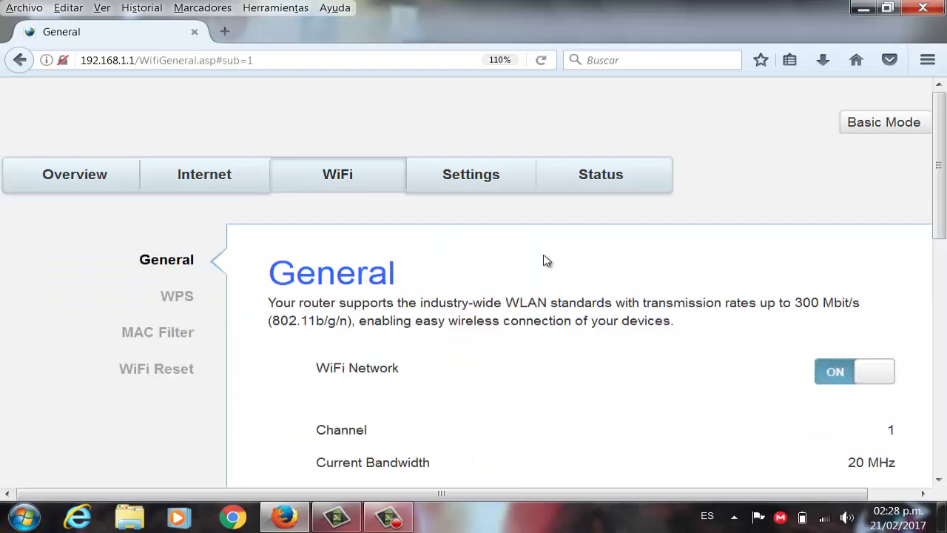
pyautogui.scroll(-5, 545, 260)
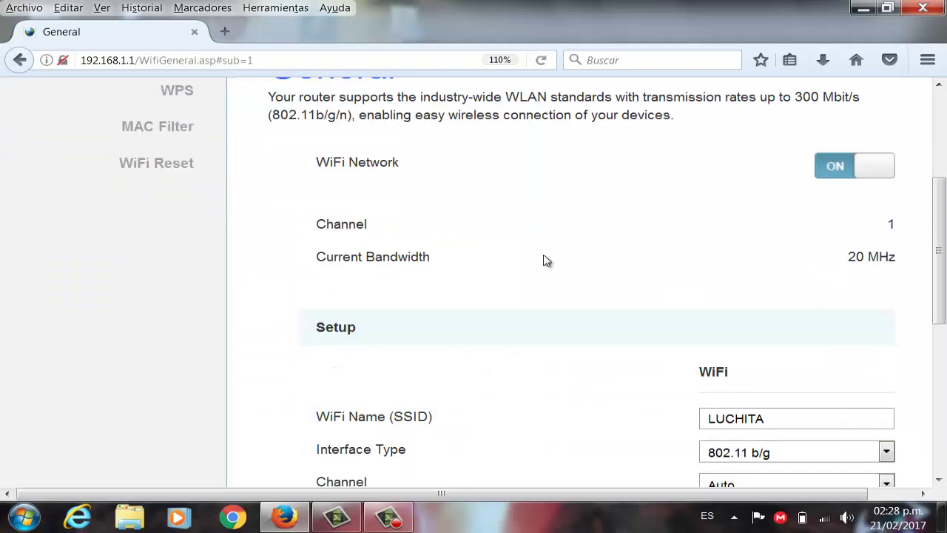
pyautogui.scroll(-3, 545, 261)
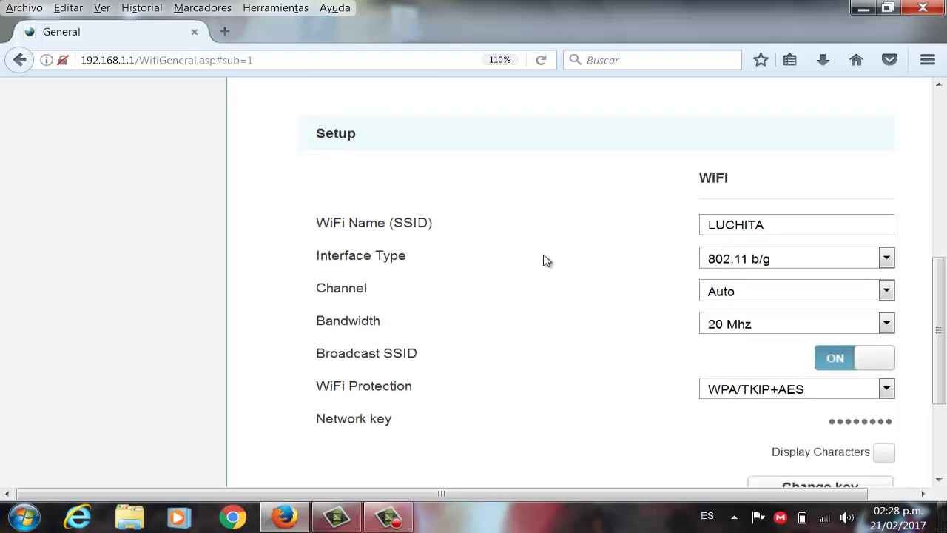
pyautogui.scroll(1, 545, 260)
pyautogui.scroll(-2, 546, 260)
pyautogui.moveTo(776, 125); pyautogui.dragTo(668, 134)
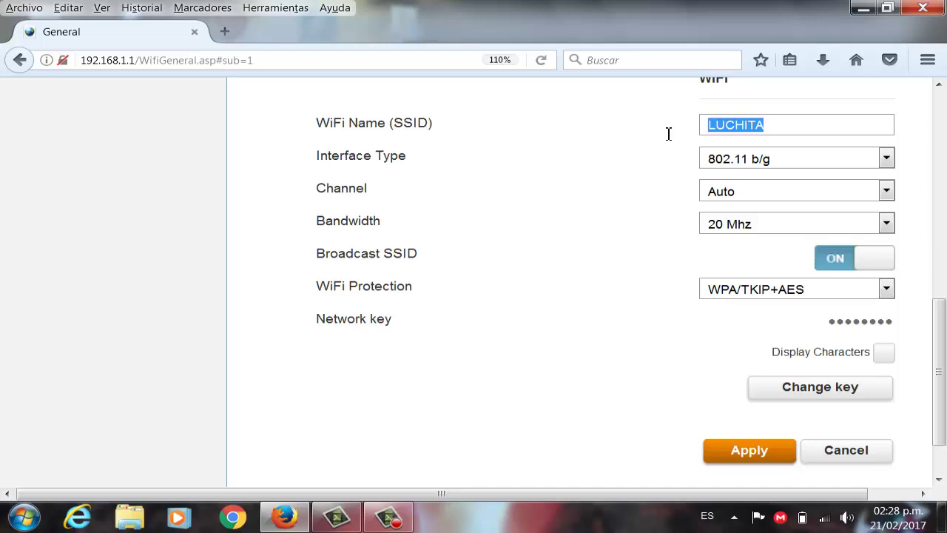
pyautogui.write('DRAGON BA')
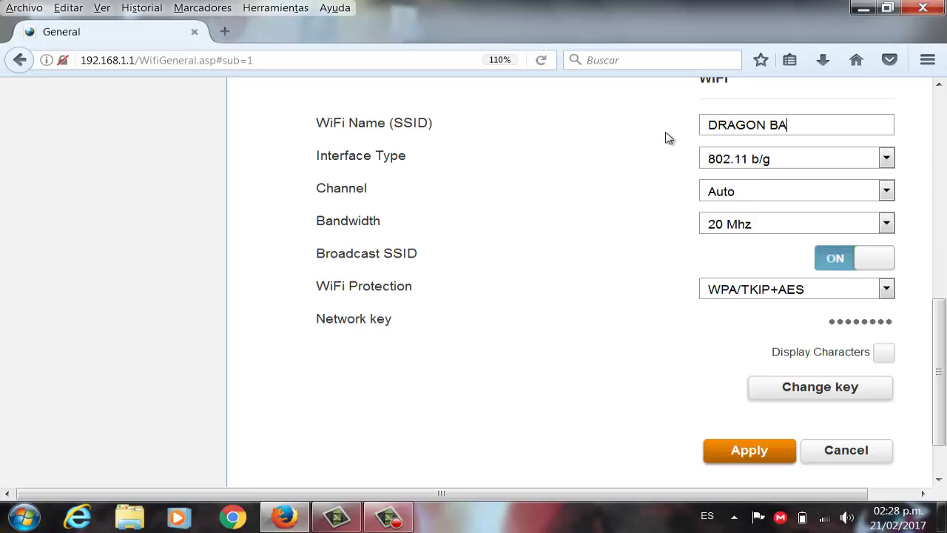
pyautogui.write('LL Z')
pyautogui.click(886, 360)
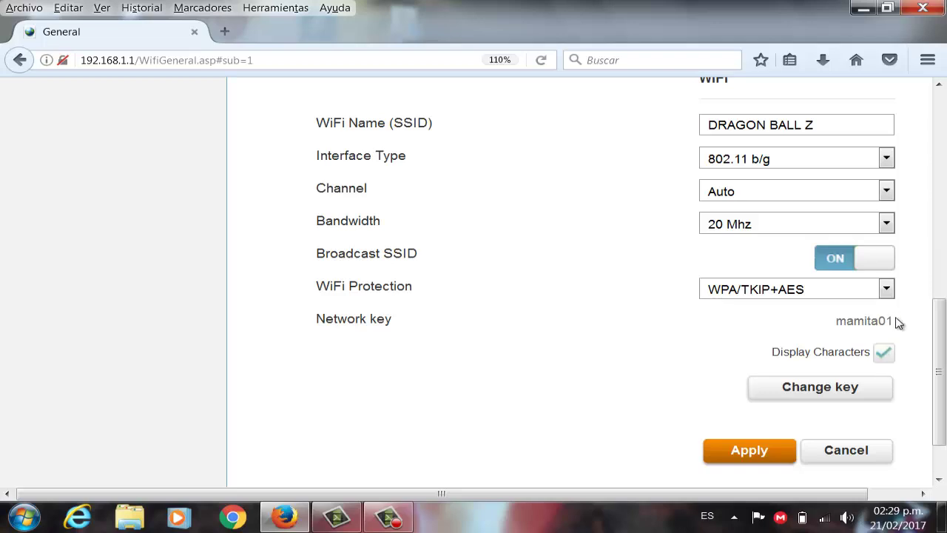
# Enter and confirm a new eight-character WiFi network key, then save it.
pyautogui.click(793, 394)
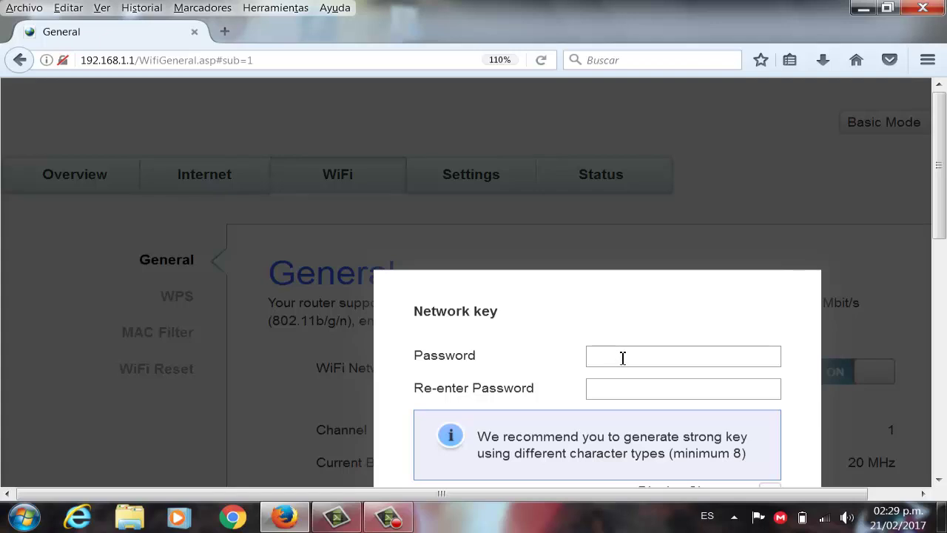
pyautogui.click(623, 357)
pyautogui.write('••••••••')
pyautogui.click(621, 392)
pyautogui.write('••••••••')
pyautogui.scroll(-3, 622, 392)
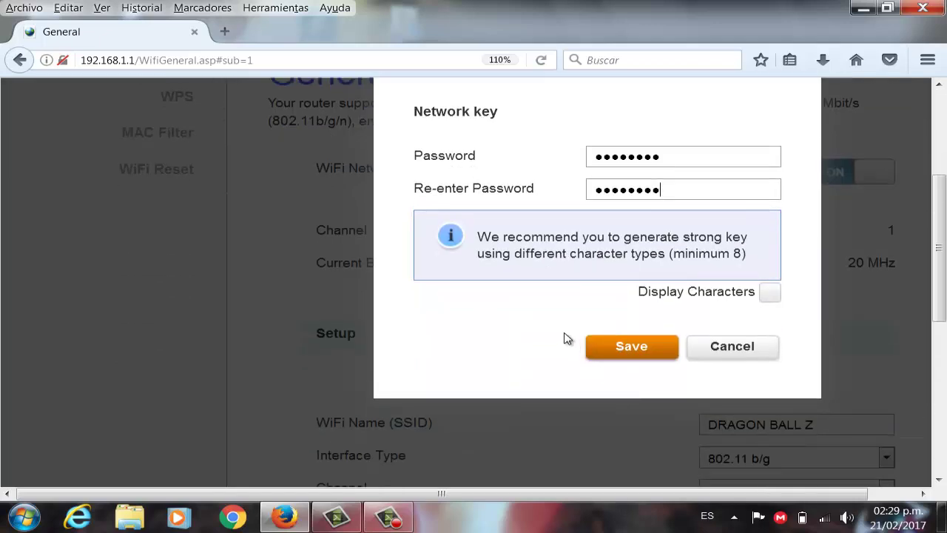
pyautogui.click(613, 348)
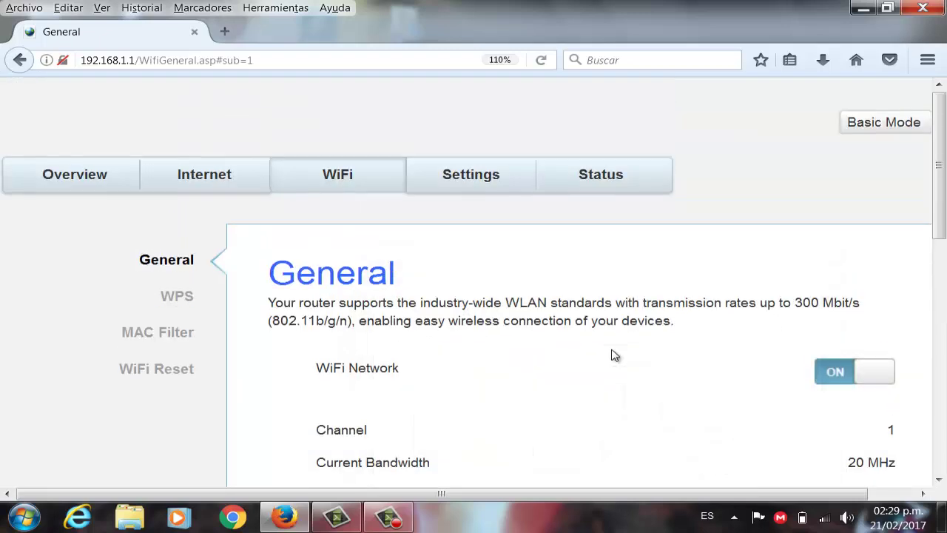
# Apply the new SSID and network key settings to the router.
pyautogui.scroll(-2, 614, 355)
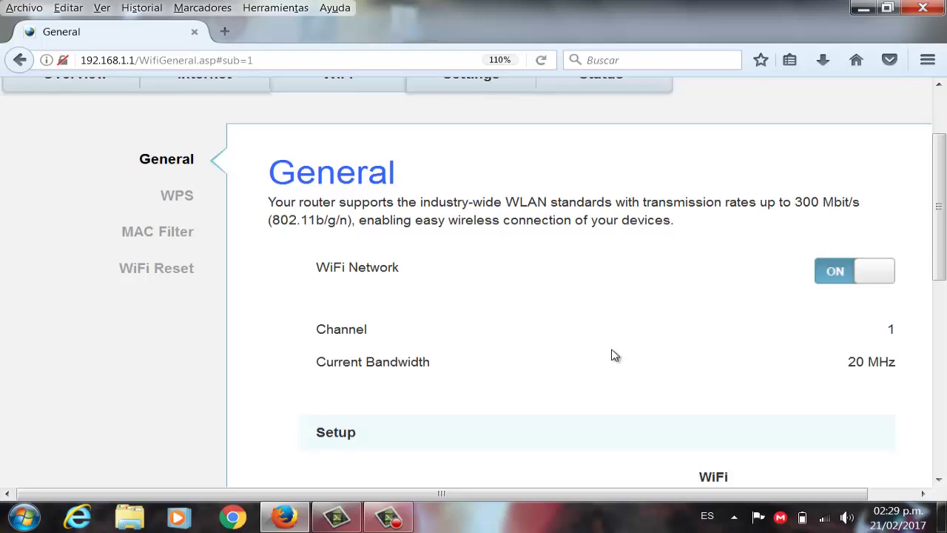
pyautogui.scroll(-2, 613, 355)
pyautogui.scroll(-4, 614, 355)
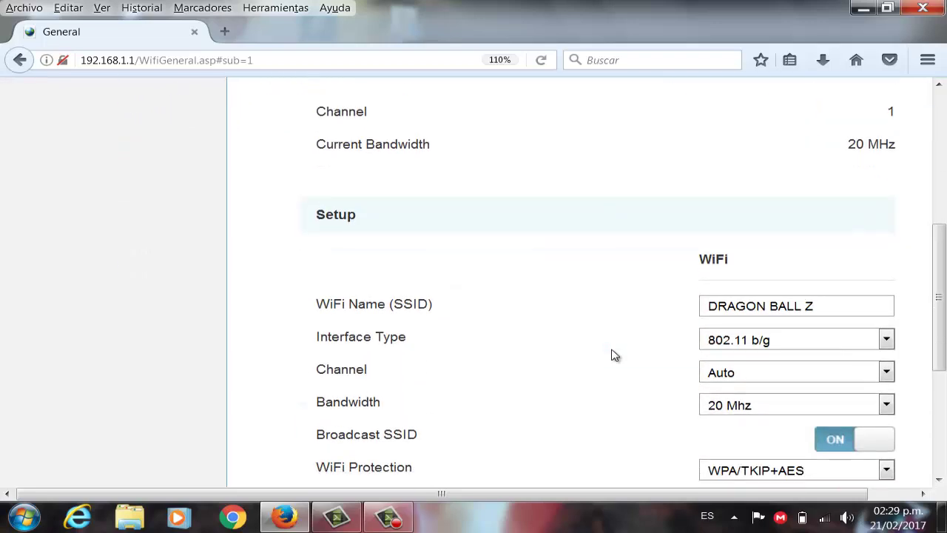
pyautogui.scroll(-3, 613, 355)
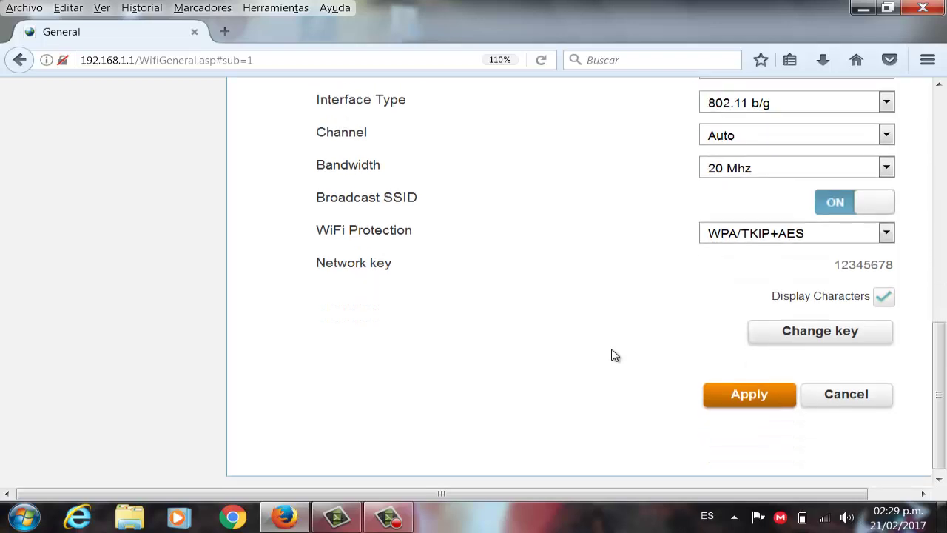
pyautogui.click(748, 396)
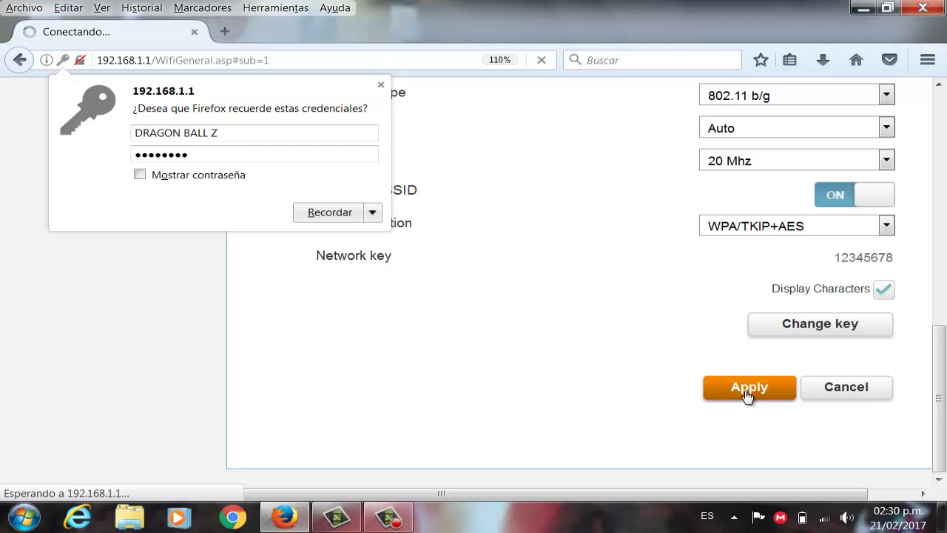
# Dismiss Firefox's prompt to remember the credentials.
pyautogui.moveTo(835, 519)
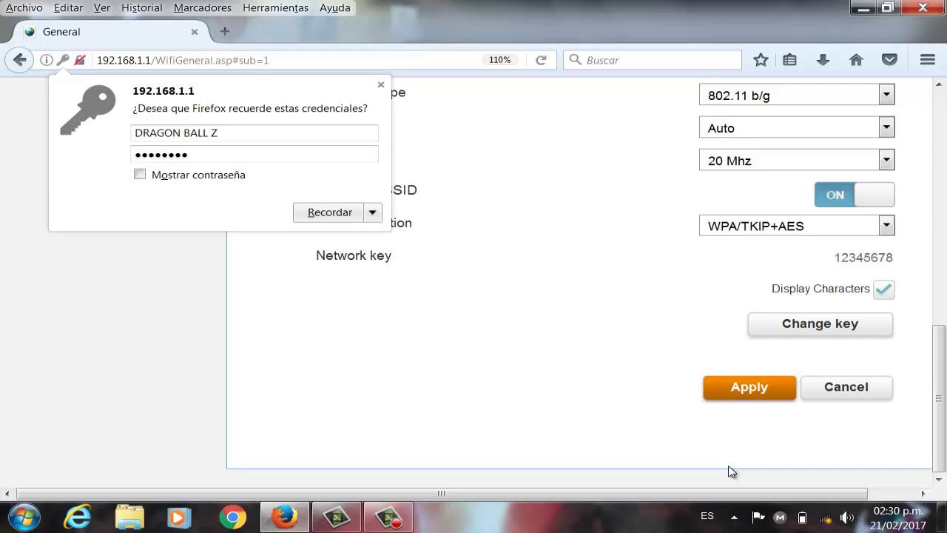
pyautogui.scroll(5, 504, 360)
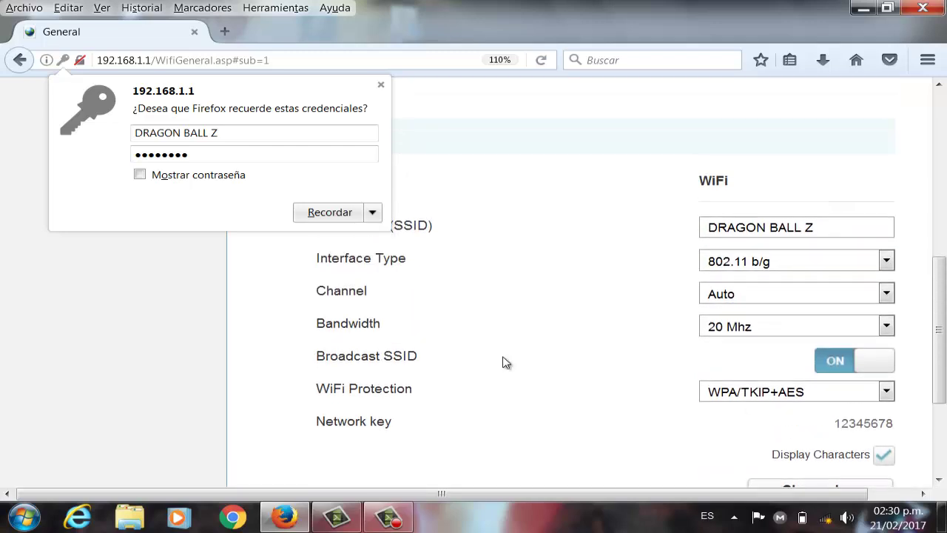
pyautogui.click(381, 85)
pyautogui.scroll(-5, 543, 271)
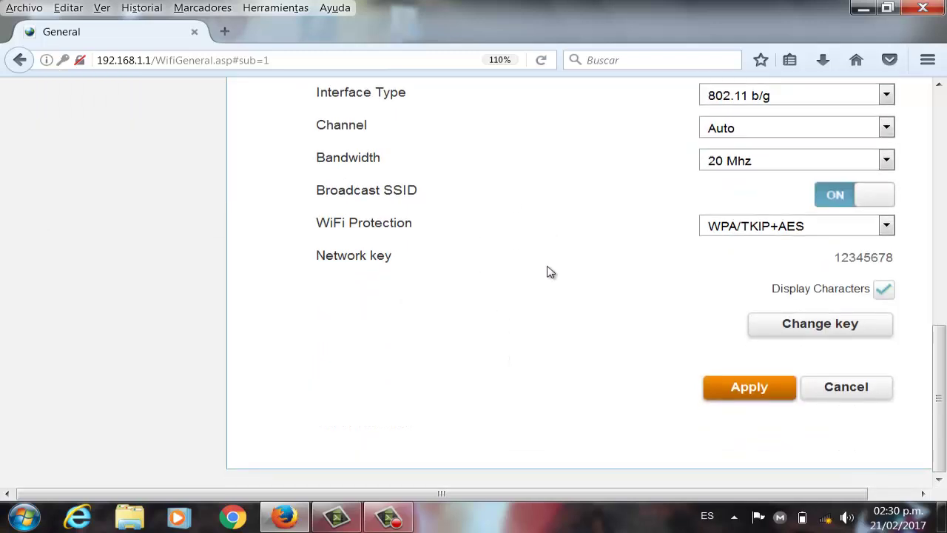
# Connect to DRAGON BALL Z with the new security key and set it as Red doméstica.
pyautogui.click(829, 520)
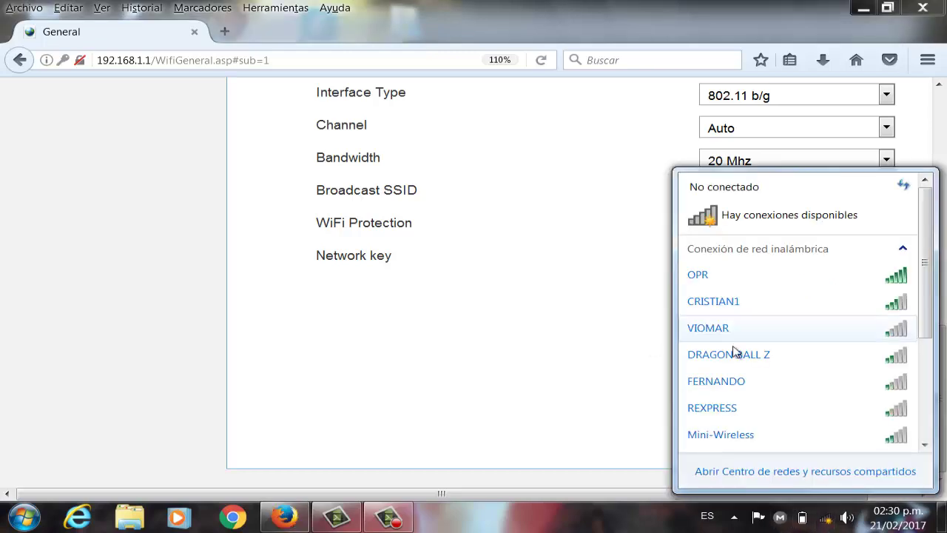
pyautogui.click(766, 356)
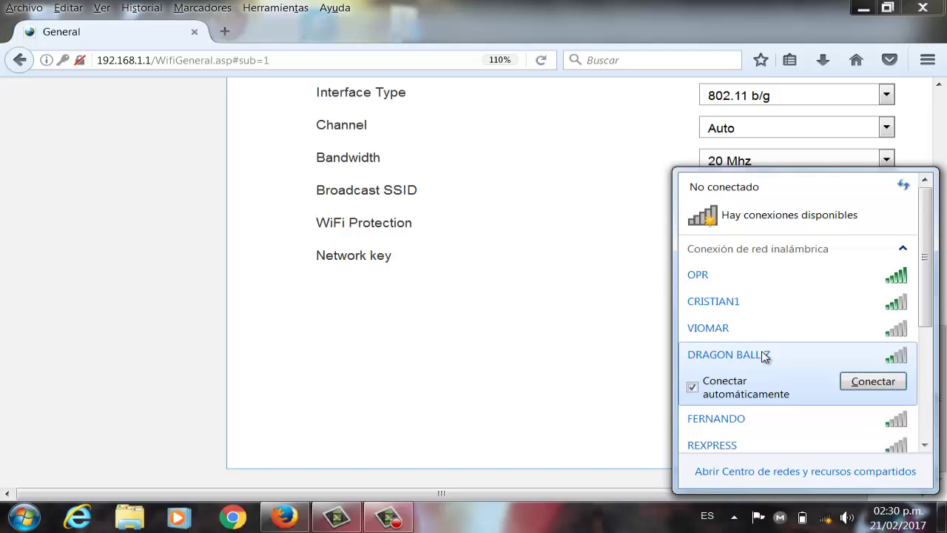
pyautogui.click(858, 386)
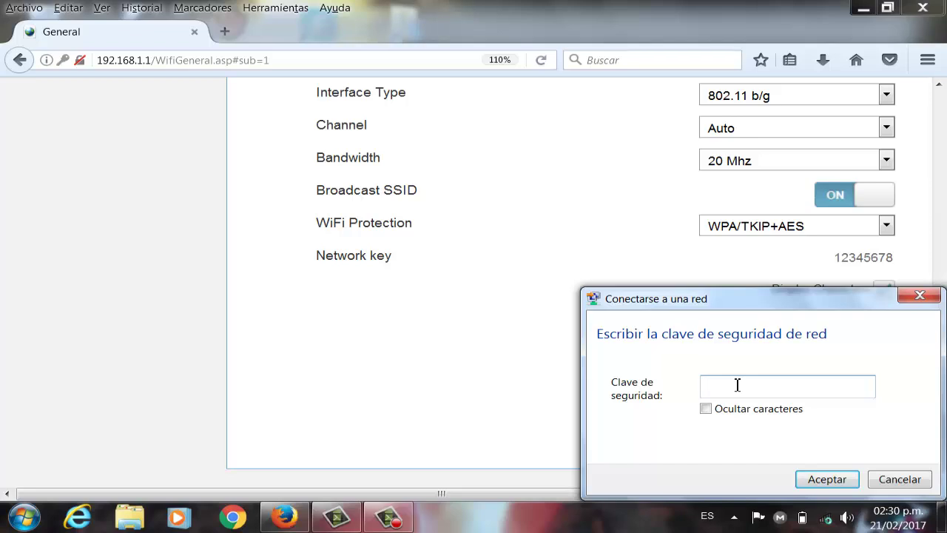
pyautogui.write('12345678')
pyautogui.click(824, 480)
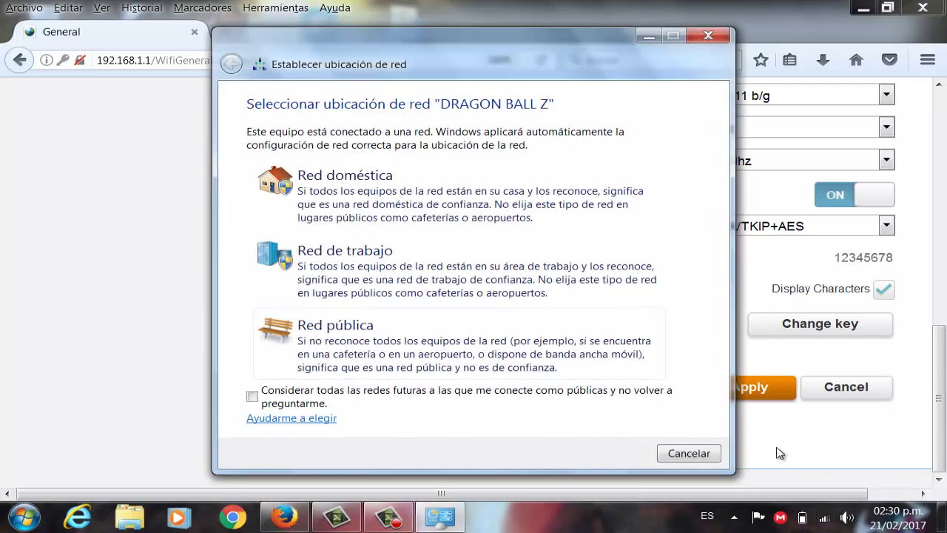
pyautogui.click(325, 191)
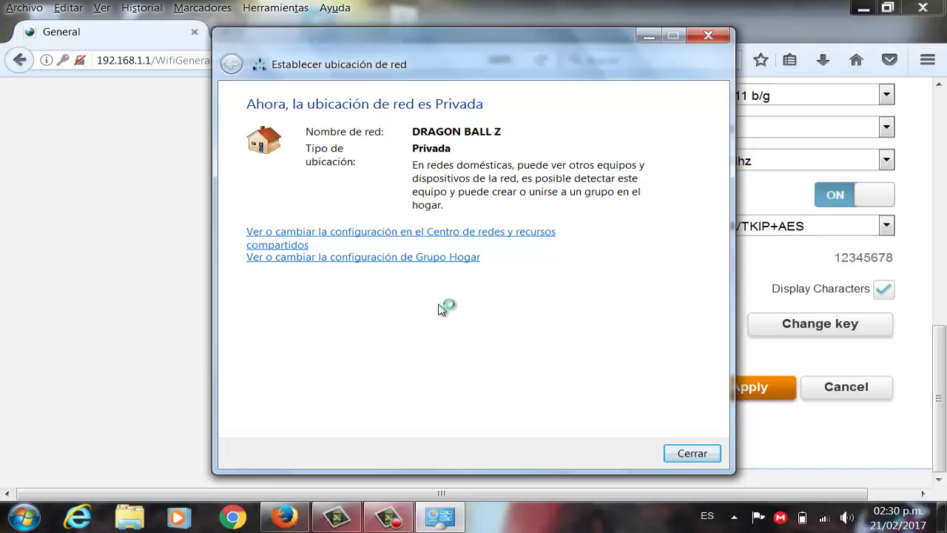
pyautogui.click(691, 455)
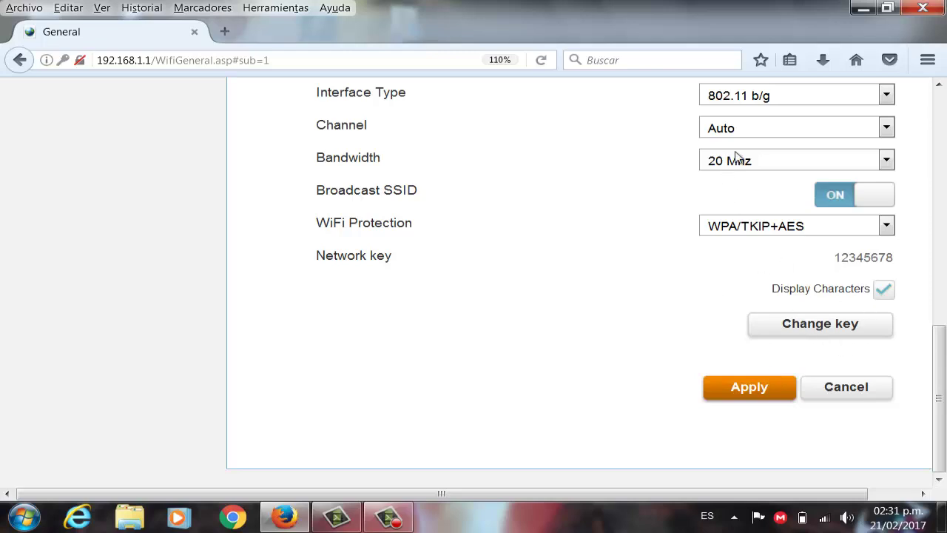
pyautogui.click(725, 396)
pyautogui.scroll(5, 581, 314)
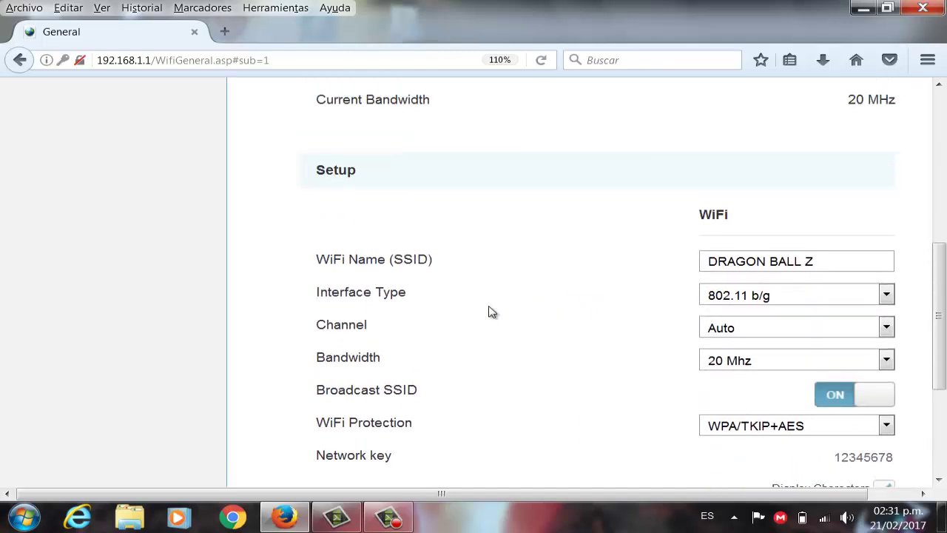
pyautogui.scroll(5, 566, 307)
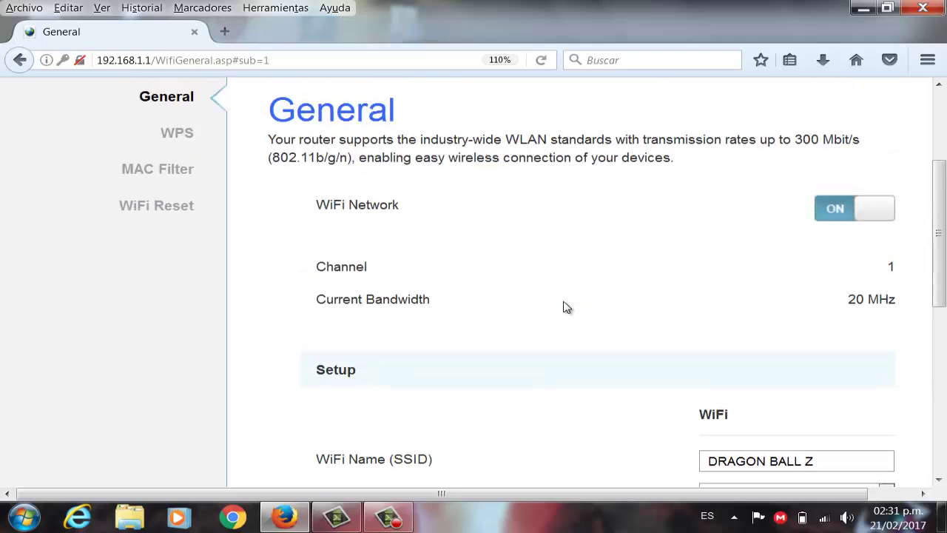